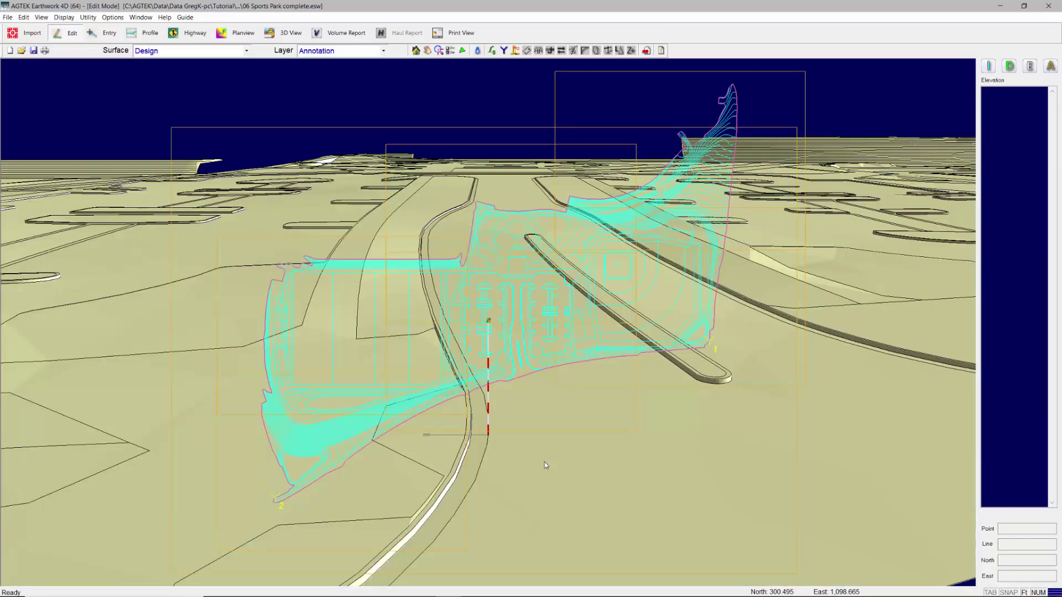
Step: Assign elevations 208, 210 and 213 to successive Fort Ord contours in plan view
{"action": "left_click", "coordinate": [236, 33]}
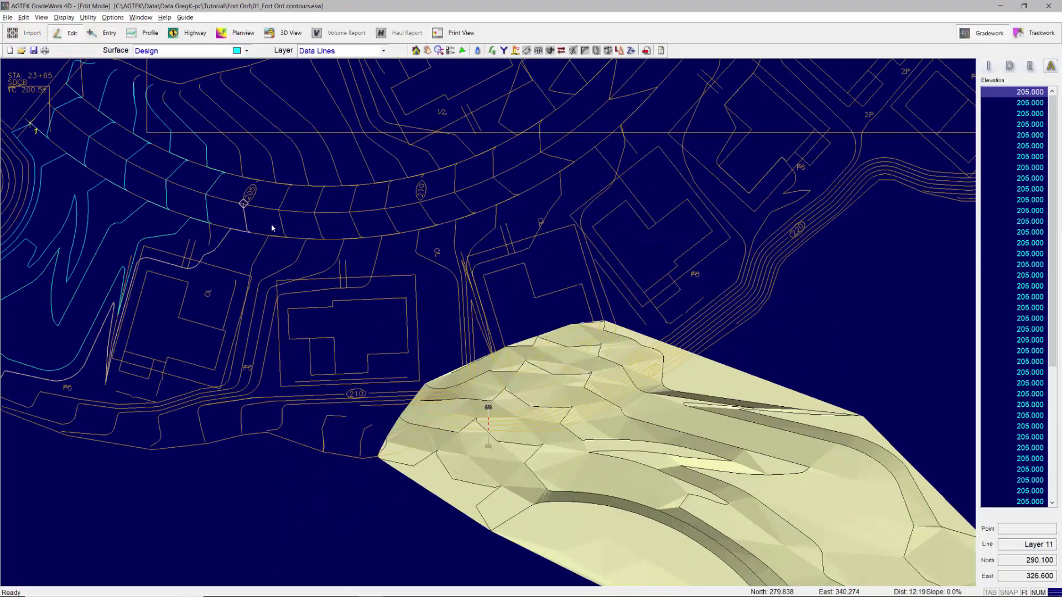
{"action": "left_click", "coordinate": [278, 224]}
{"action": "left_click", "coordinate": [312, 225]}
{"action": "left_click", "coordinate": [352, 224]}
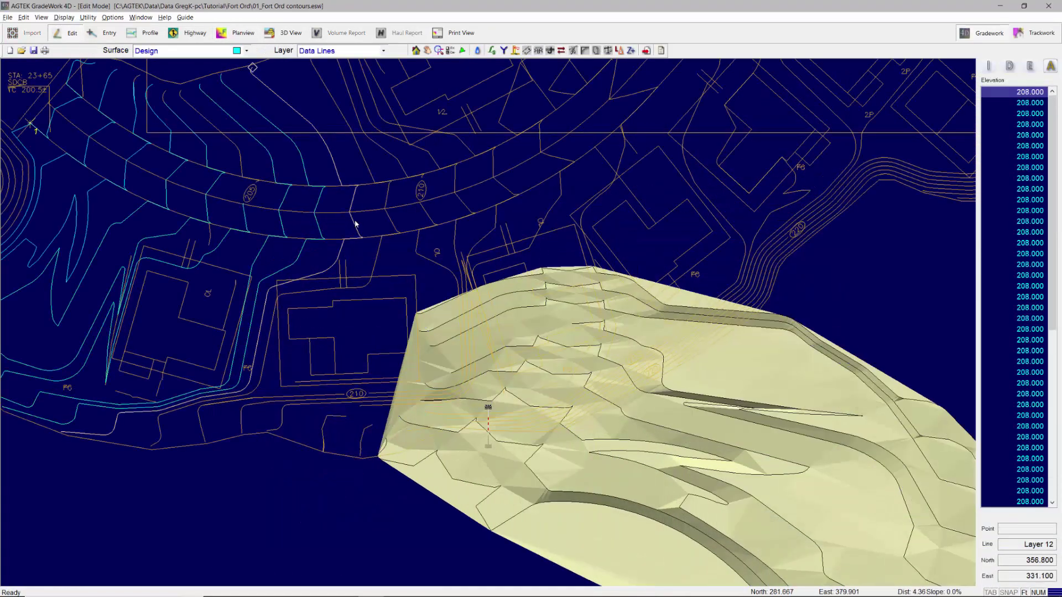
{"action": "left_click", "coordinate": [402, 221]}
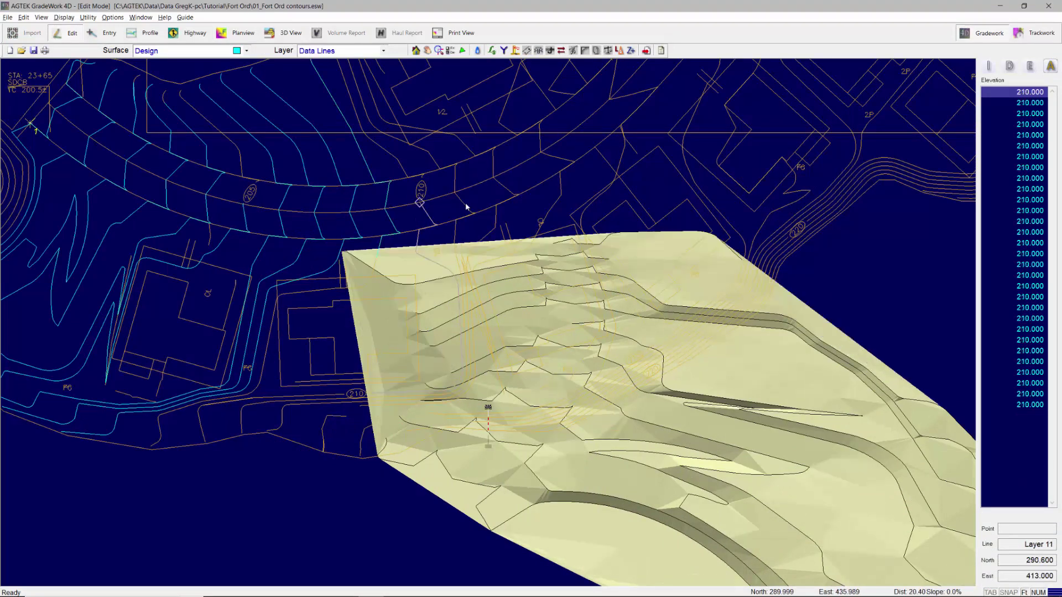
{"action": "left_click", "coordinate": [495, 195]}
{"action": "left_click", "coordinate": [514, 192]}
{"action": "left_click", "coordinate": [572, 142]}
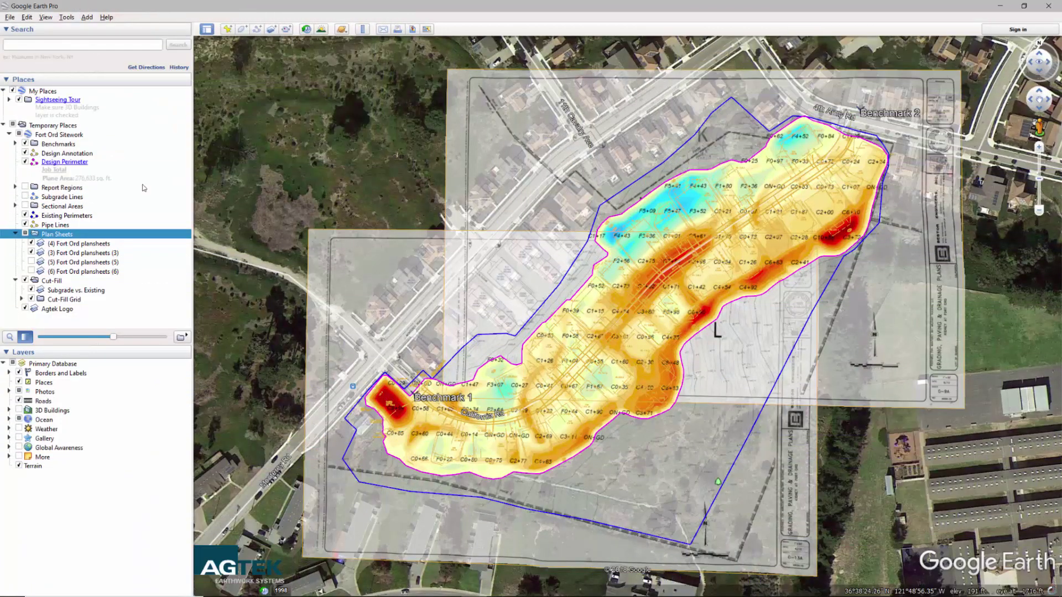
Step: Show the Design Perimeter area details under Fort Ord Sitework
{"action": "left_click", "coordinate": [62, 163]}
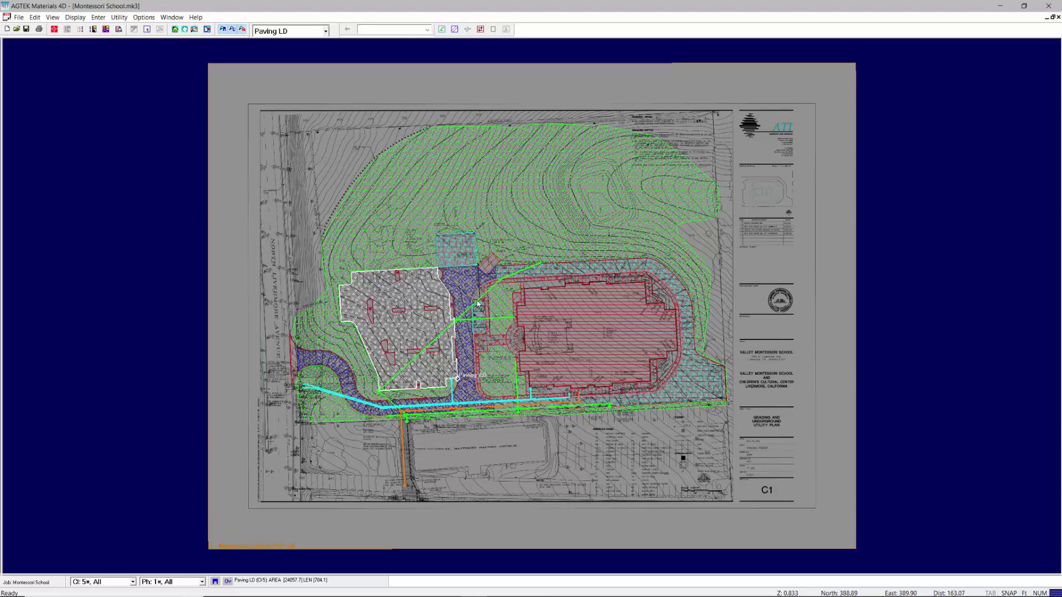
{"action": "scroll", "coordinate": [477, 304], "scroll_direction": "down", "scroll_amount": 2}
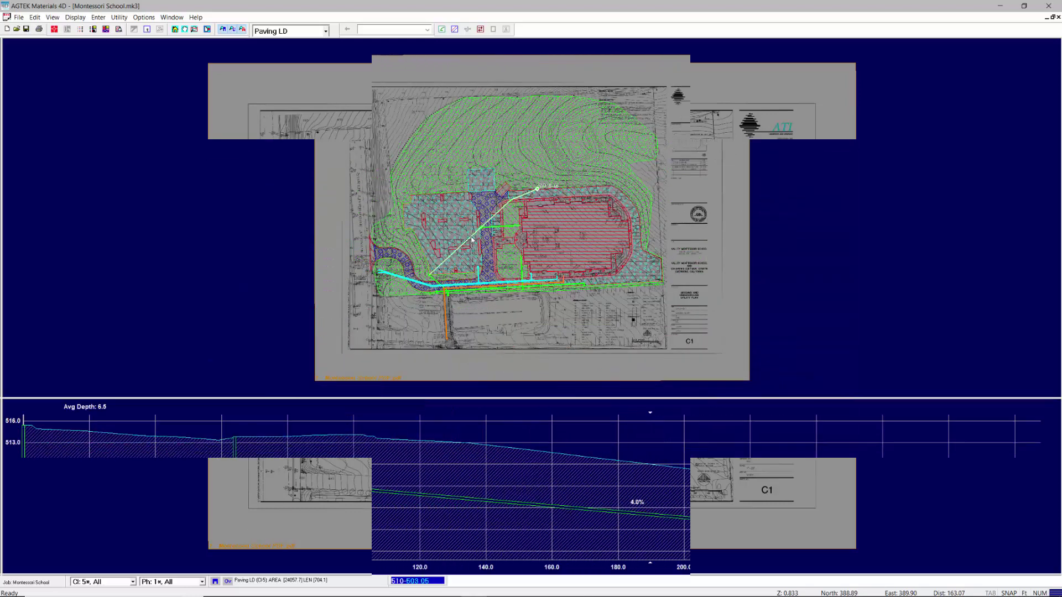
Step: Show the storm drain pipe's profile and trench description, then sort quantities by Material
{"action": "double_click", "coordinate": [481, 247]}
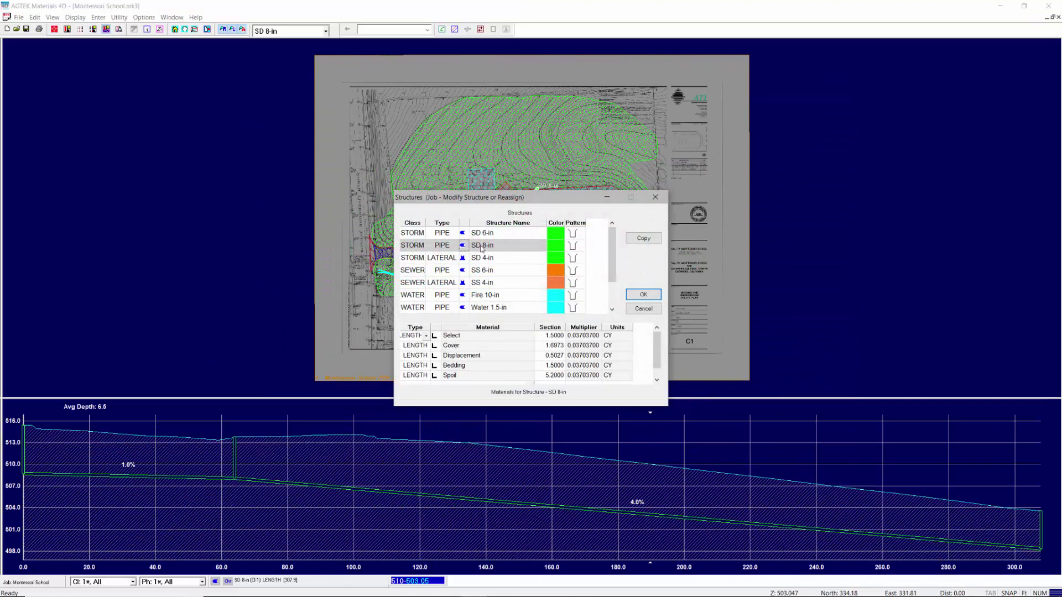
{"action": "left_click", "coordinate": [571, 246]}
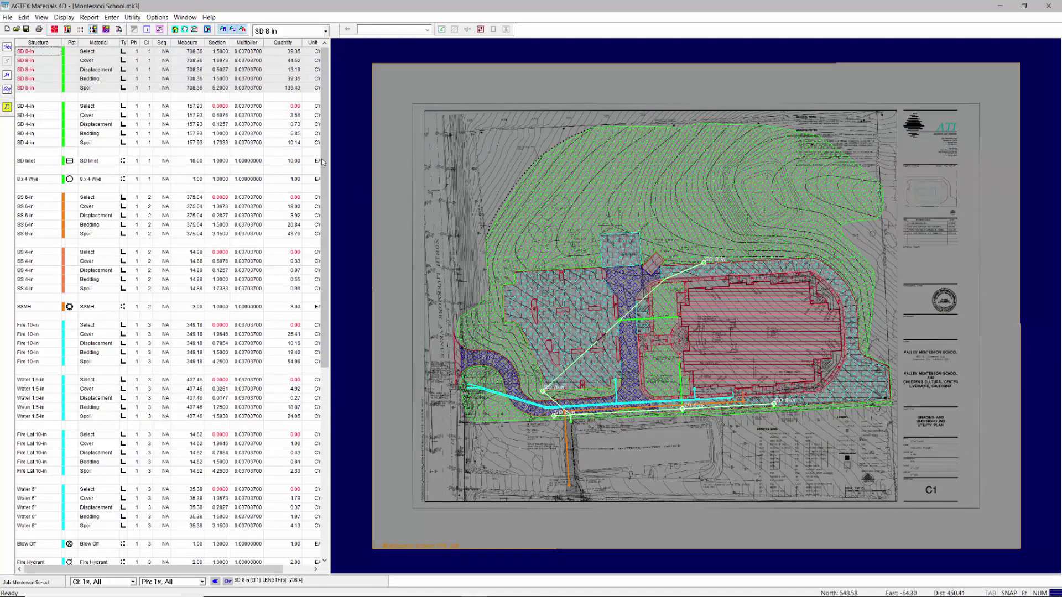
{"action": "left_click", "coordinate": [8, 75]}
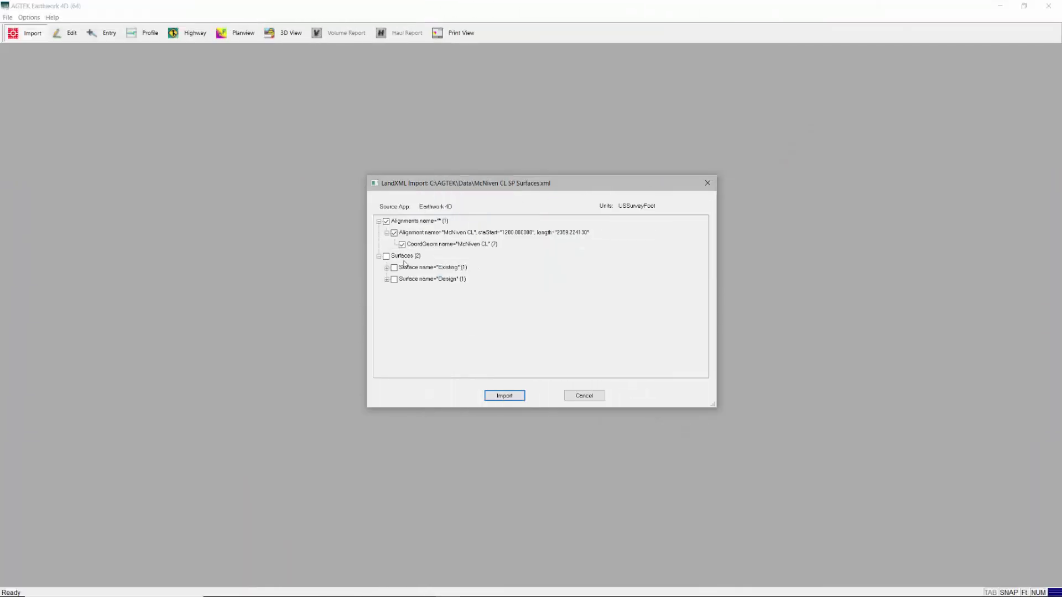
Step: Import the Existing and Design McNiven surfaces, then add a line point and finish the line
{"action": "left_click", "coordinate": [506, 397]}
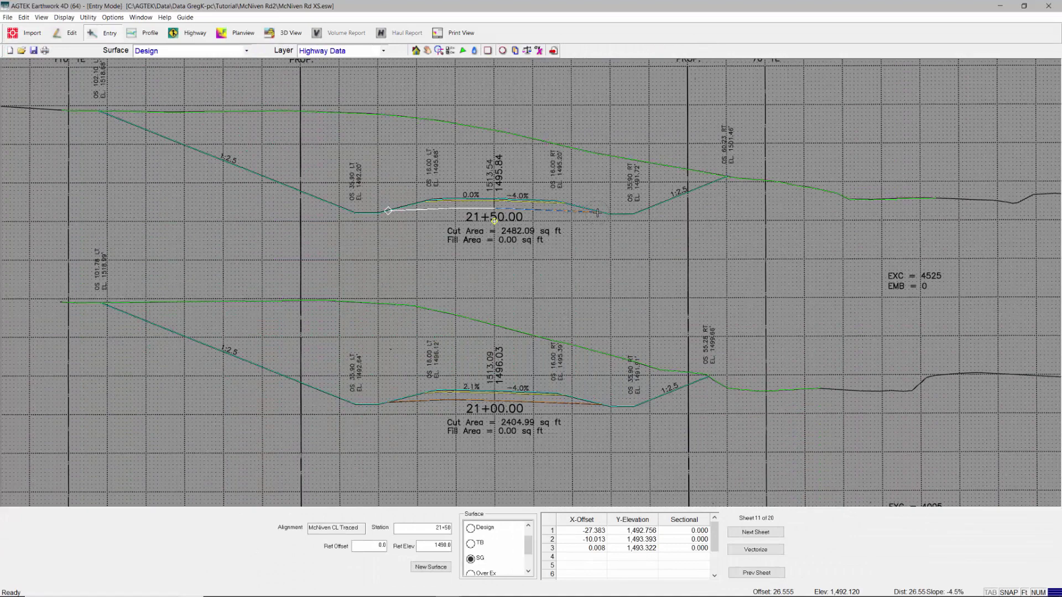
{"action": "left_click", "coordinate": [596, 213]}
{"action": "scroll", "coordinate": [600, 213], "scroll_direction": "up", "scroll_amount": 2}
{"action": "right_click", "coordinate": [598, 214]}
{"action": "scroll", "coordinate": [599, 213], "scroll_direction": "down", "scroll_amount": 2}
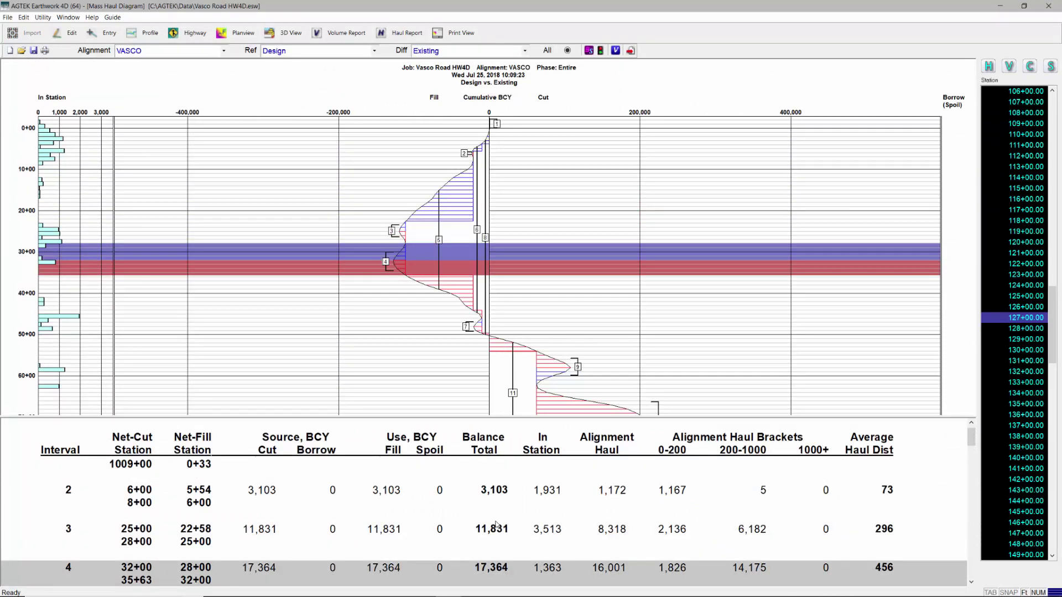
Step: Step to the next Vasco Road haul interval, then jump to the last one
{"action": "key", "text": "Down"}
{"action": "key", "text": "Down"}
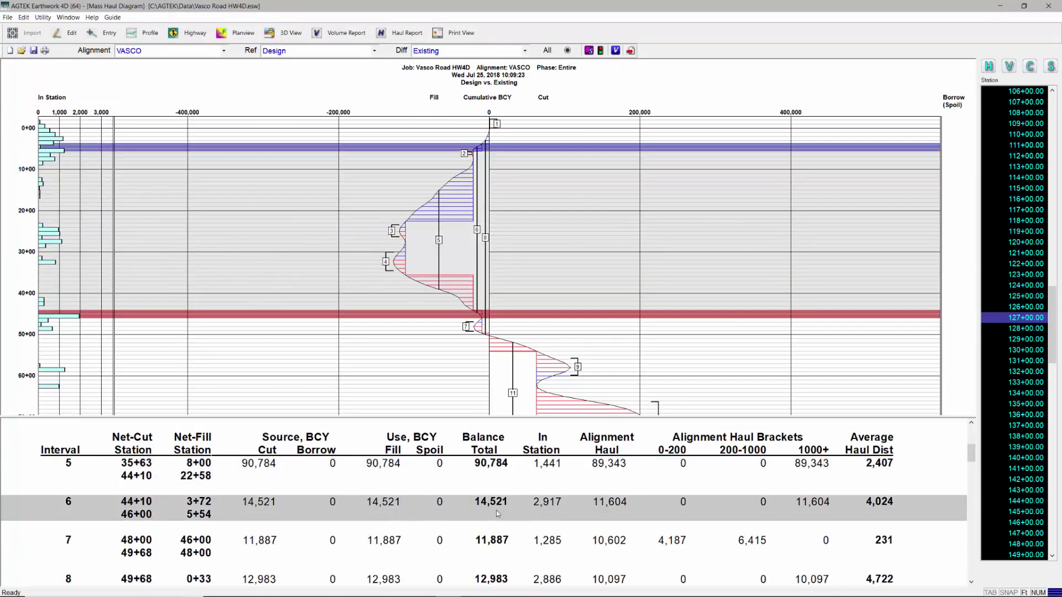
{"action": "key", "text": "End"}
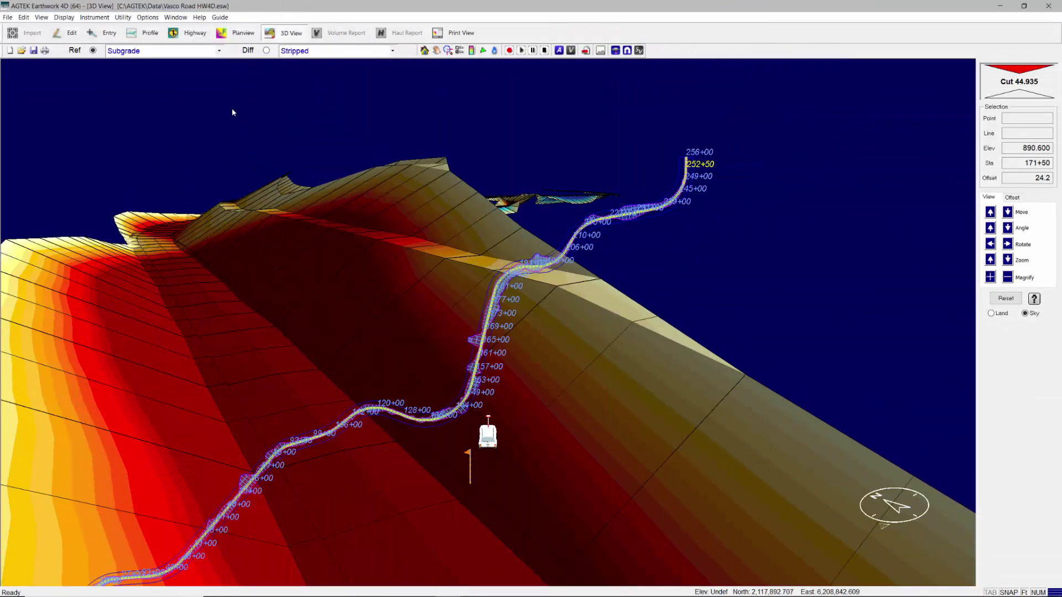
Step: Bring up the reference surface list and keep Subgrade as the reference surface
{"action": "left_click", "coordinate": [220, 51]}
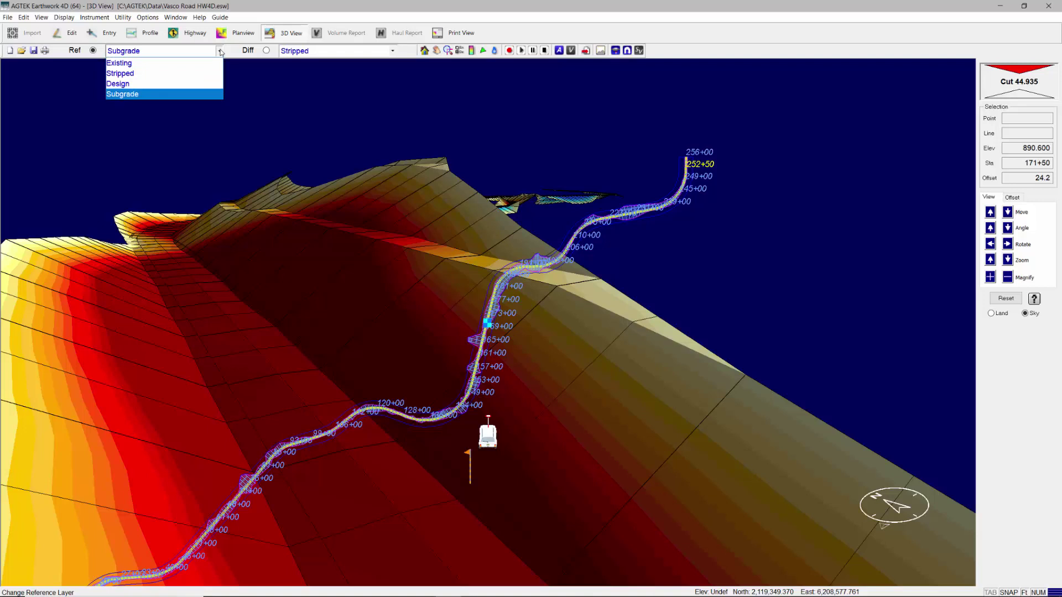
{"action": "left_click", "coordinate": [220, 52]}
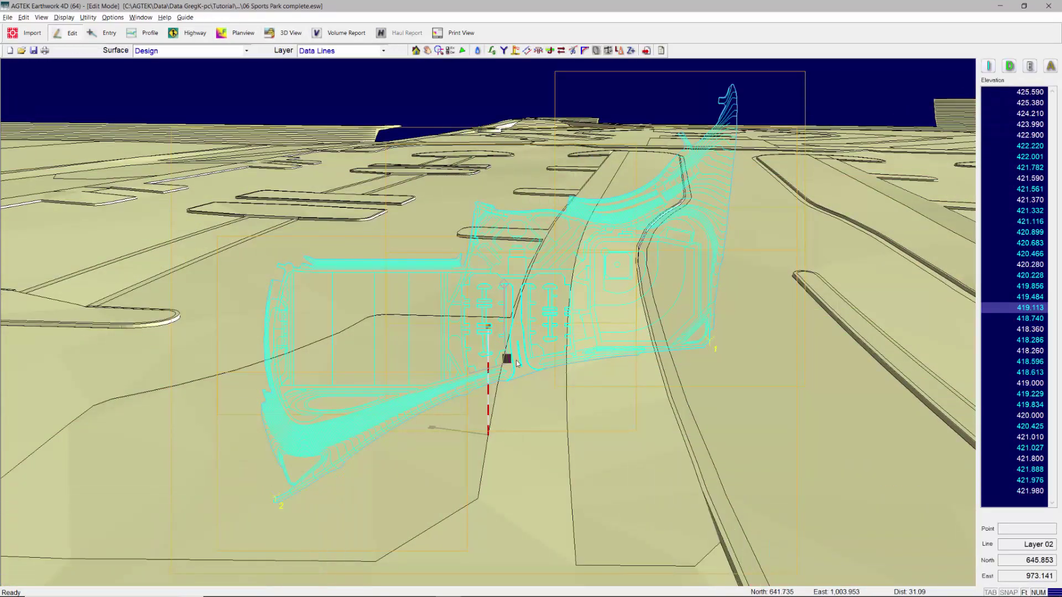
Step: Clear the contour selection, rotate the Sports Park view around the marker pole, and open File
{"action": "left_click", "coordinate": [515, 363]}
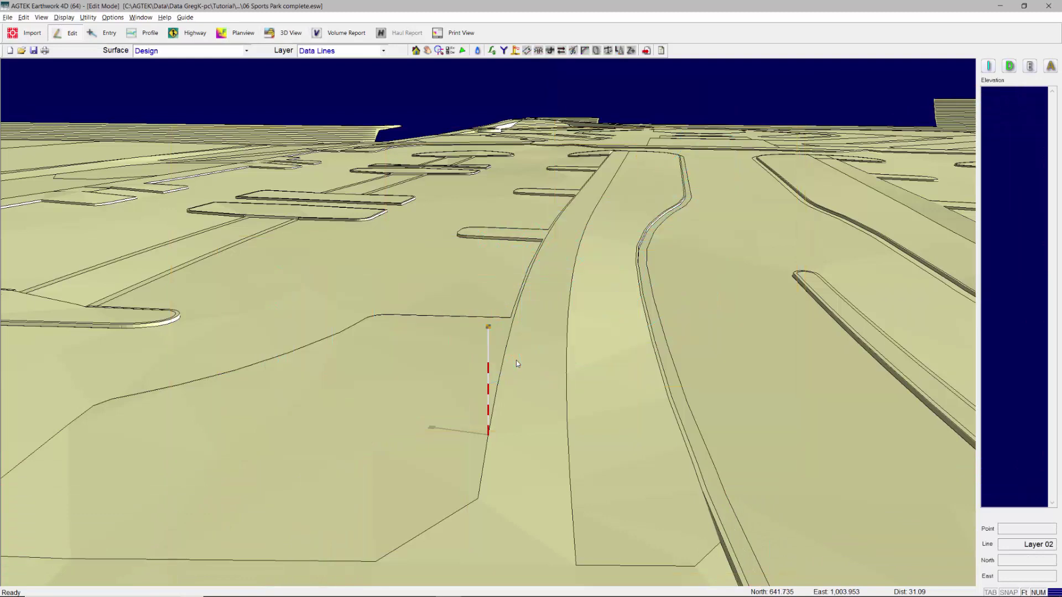
{"action": "key", "text": "Left"}
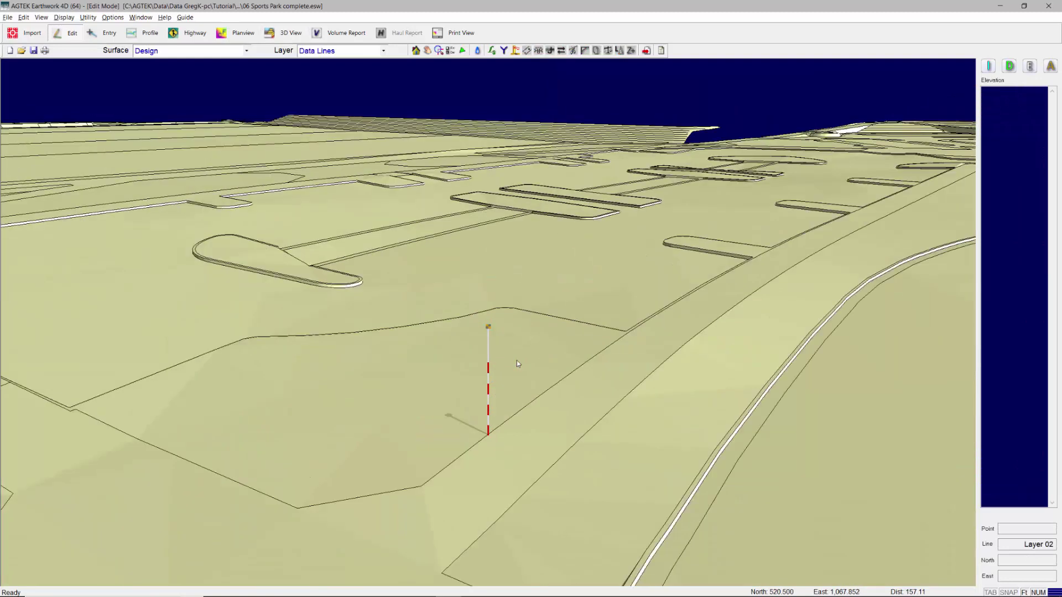
{"action": "key", "text": "Left"}
{"action": "key", "text": "Left"}
{"action": "key", "text": "Left"}
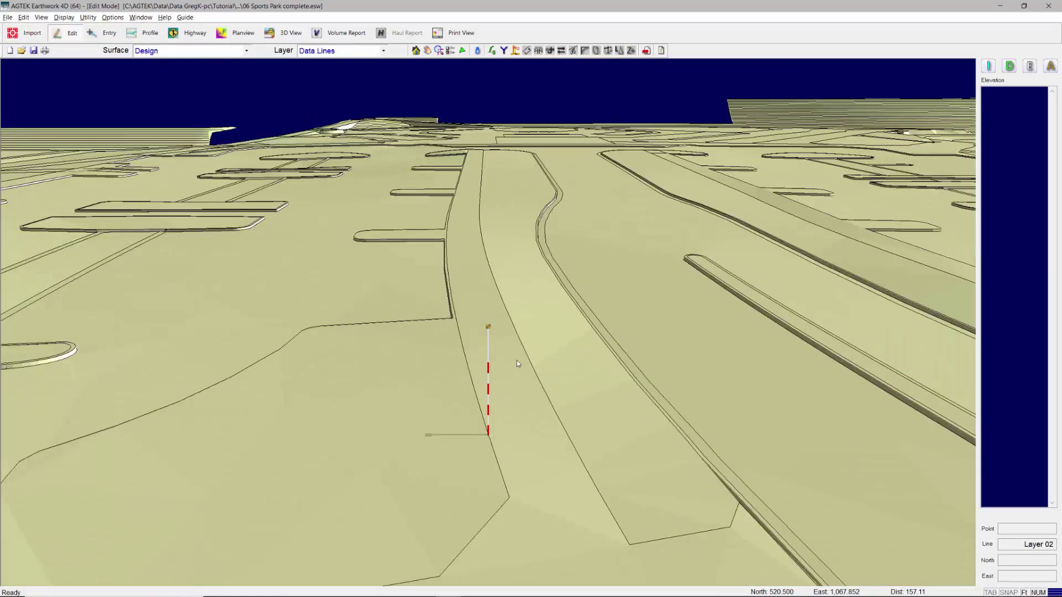
{"action": "left_click", "coordinate": [8, 19]}
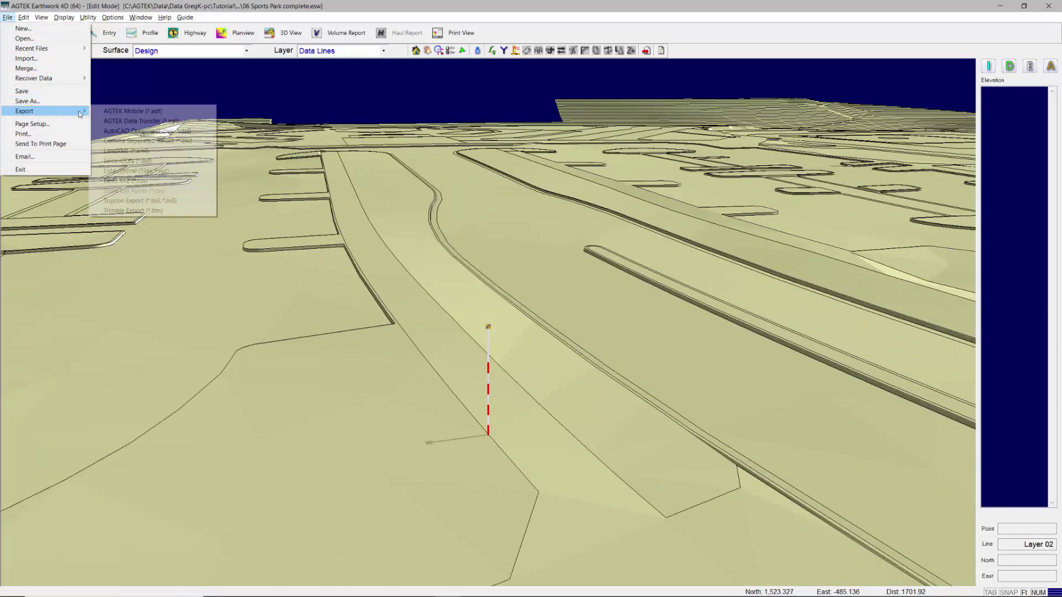
{"action": "mouse_move", "coordinate": [25, 110]}
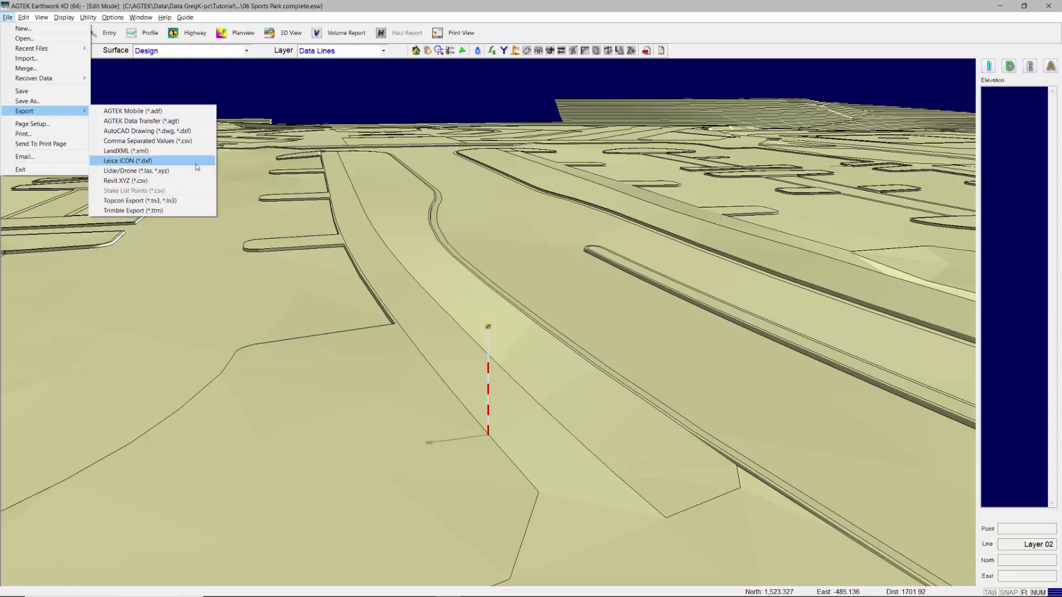
Step: Open the File menu from the Sports Park plan view to reach the export formats
{"action": "left_click", "coordinate": [9, 19]}
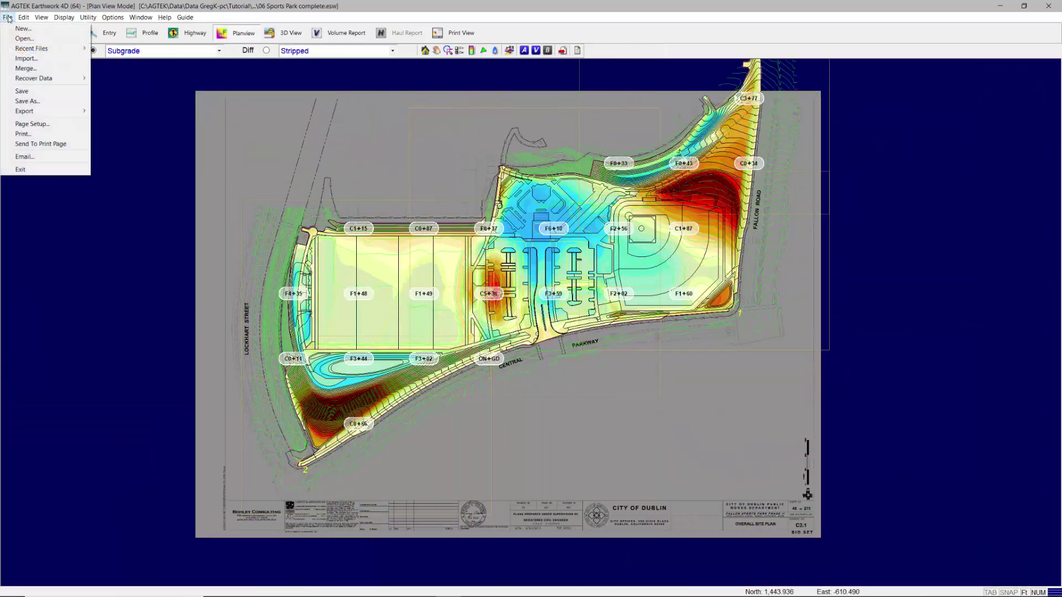